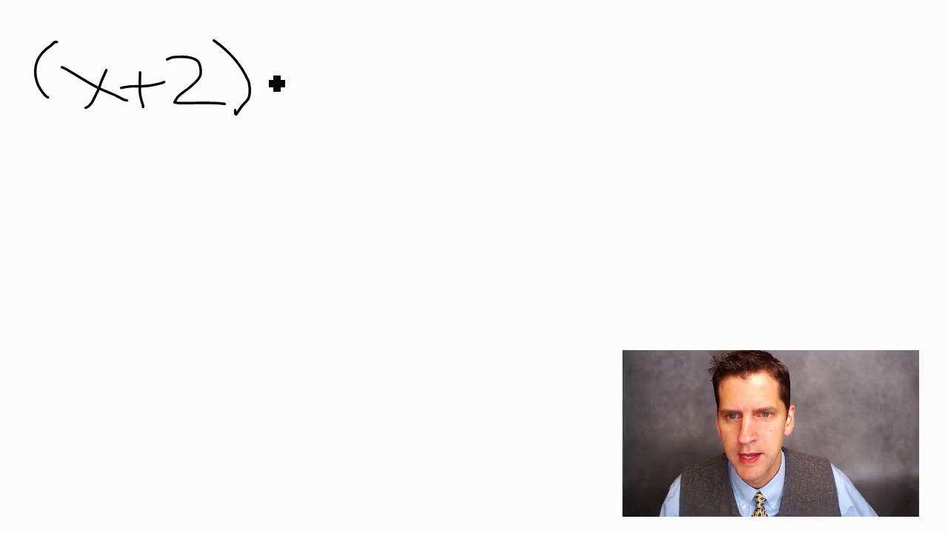
# Handwrite "- 3 =" in black ink after "(x+2)" and begin the expression following the equals sign
pyautogui.moveTo(275, 83)
pyautogui.mouseDown()
pyautogui.moveTo(328, 80)
pyautogui.moveTo(335, 123)
pyautogui.mouseUp()
pyautogui.moveTo(393, 85); pyautogui.dragTo(443, 87)
pyautogui.moveTo(395, 98); pyautogui.dragTo(445, 96)
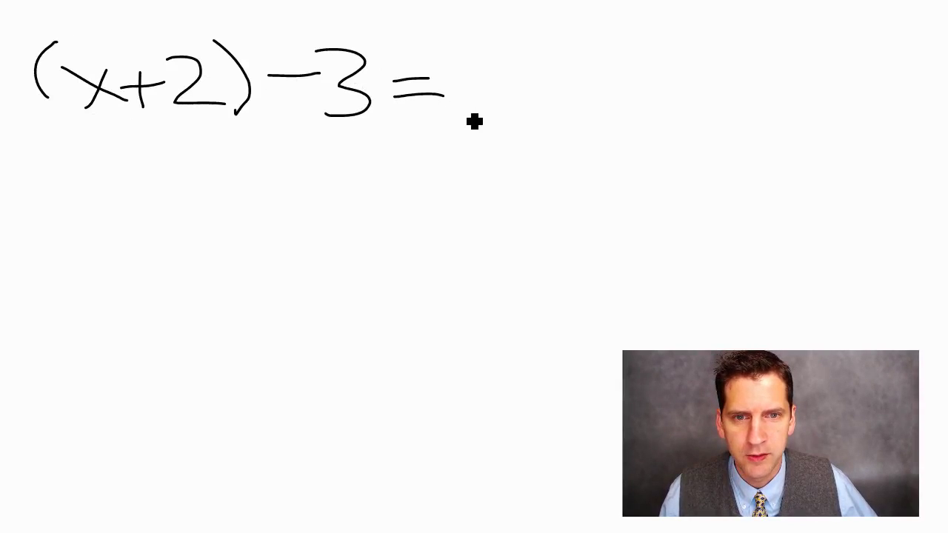
pyautogui.moveTo(461, 60)
pyautogui.mouseDown()
pyautogui.moveTo(480, 123)
pyautogui.moveTo(541, 105)
pyautogui.moveTo(500, 114)
pyautogui.moveTo(570, 54)
pyautogui.mouseUp()
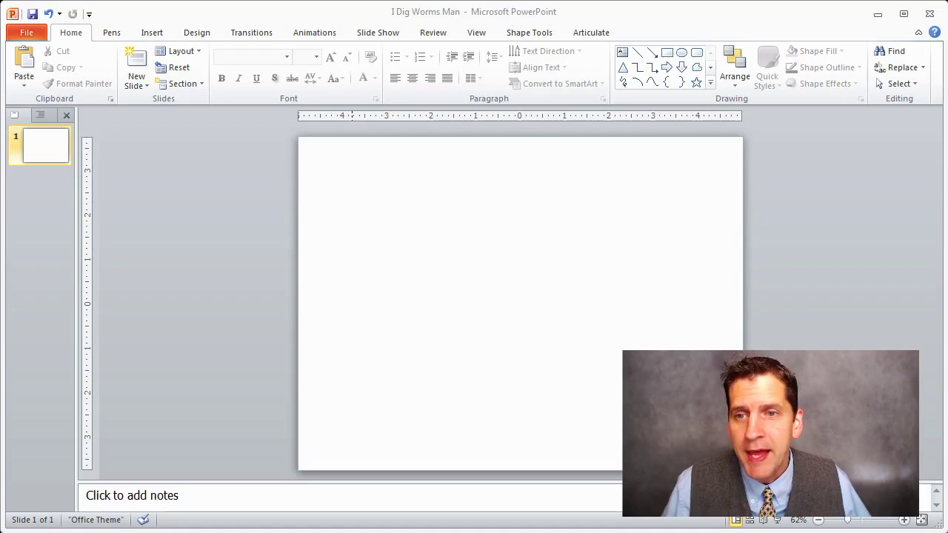
# Draw a zigzag stroke on the upper part of the blank slide with the green highlighter, after trying the thick black pen
pyautogui.click(111, 34)
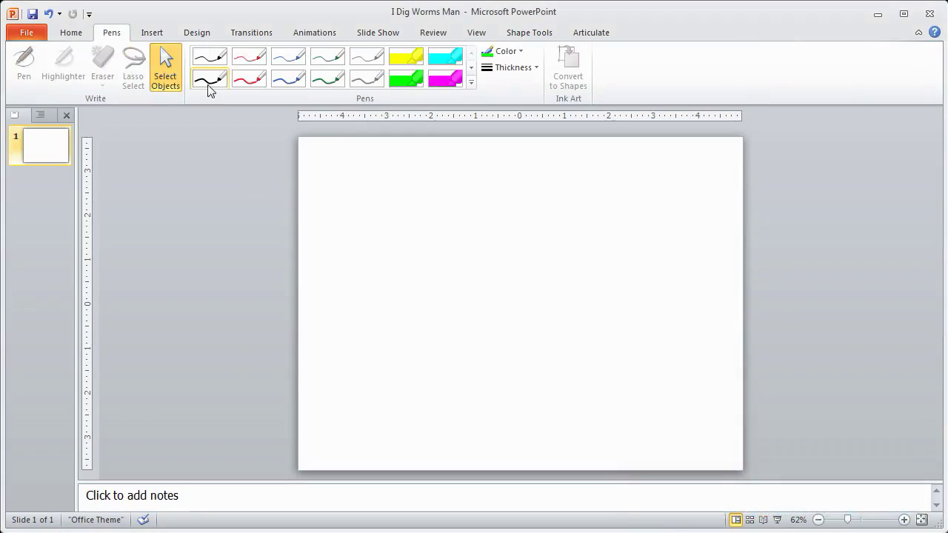
pyautogui.click(211, 81)
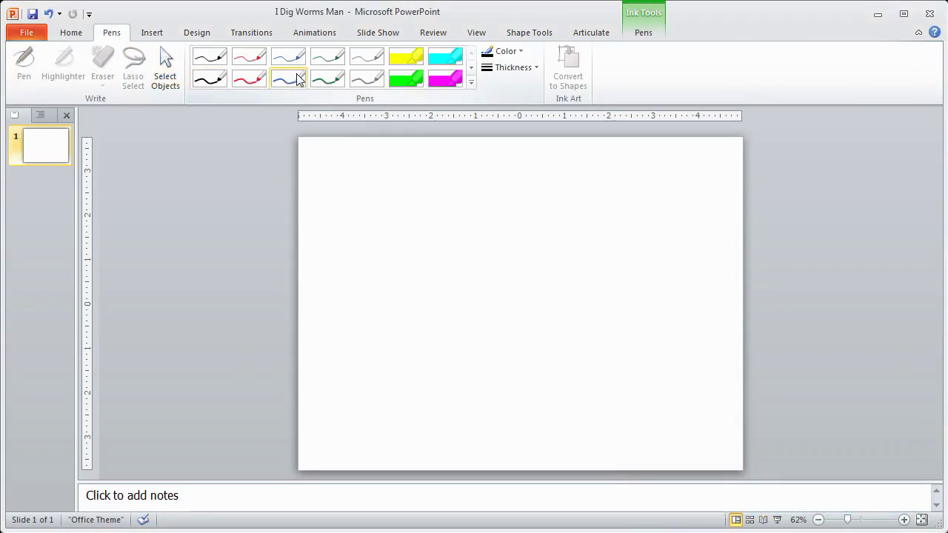
pyautogui.click(398, 76)
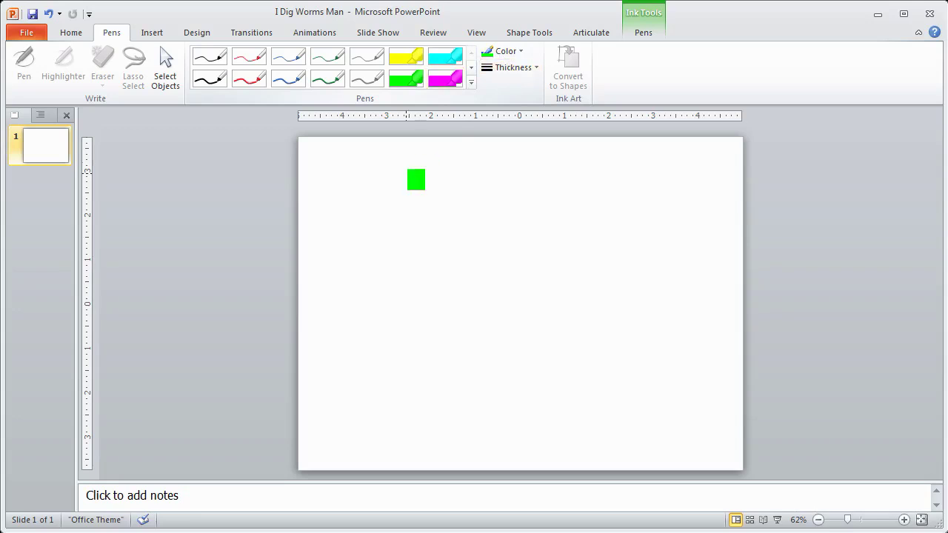
pyautogui.moveTo(386, 175); pyautogui.dragTo(483, 256)
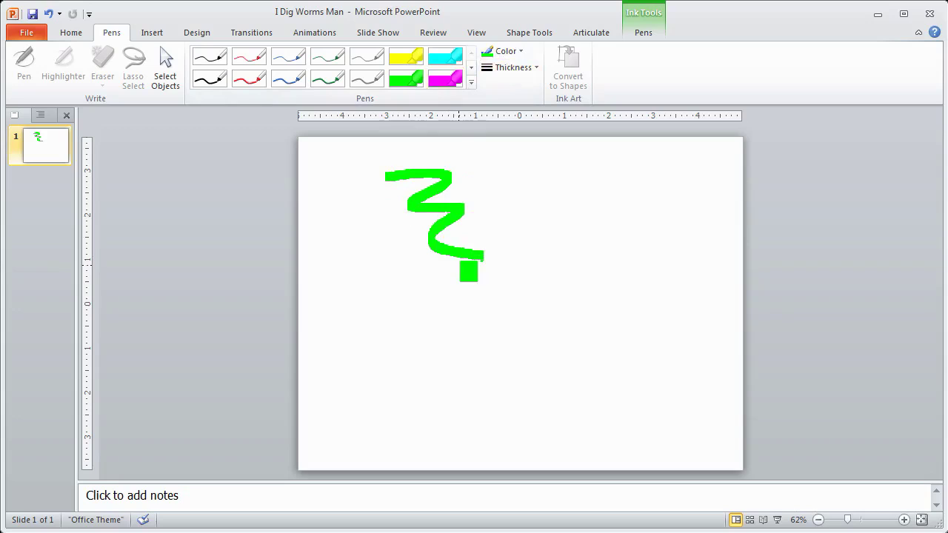
pyautogui.press('Escape')
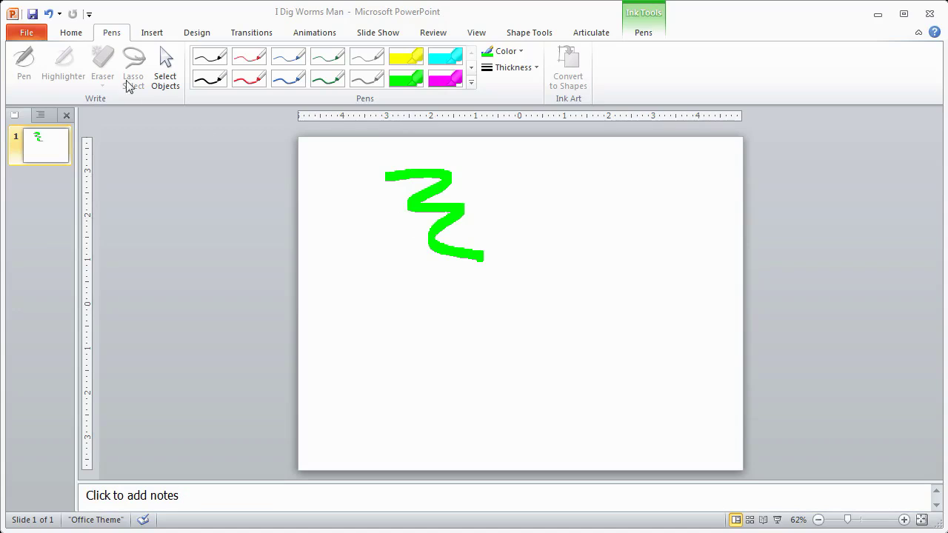
# Examine the pen-related entries under All Commands in the ribbon customization options, and leave without applying changes
pyautogui.click(35, 35)
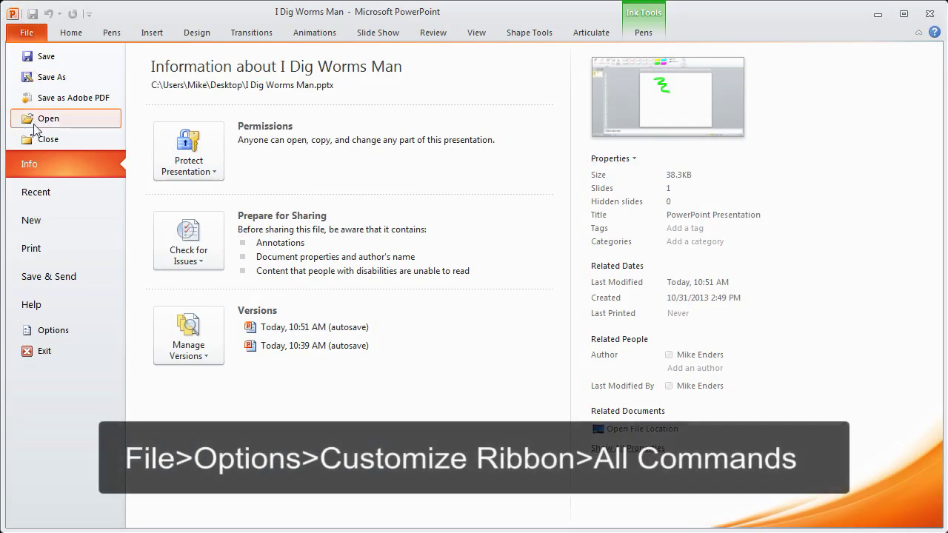
pyautogui.click(53, 330)
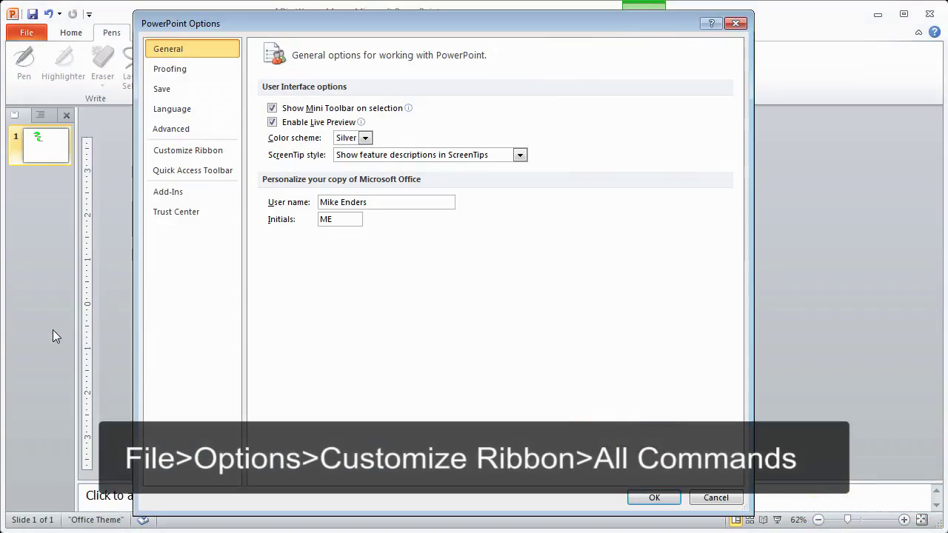
pyautogui.click(189, 152)
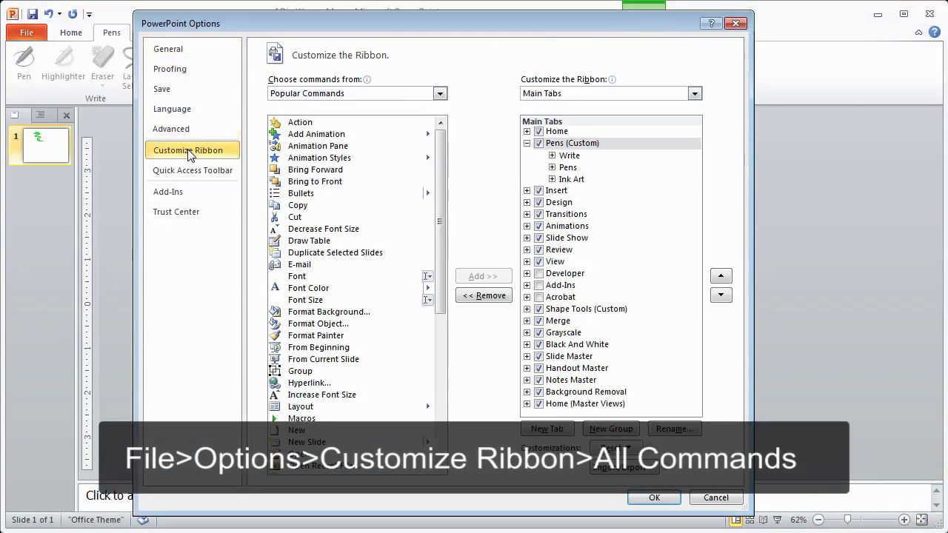
pyautogui.click(440, 94)
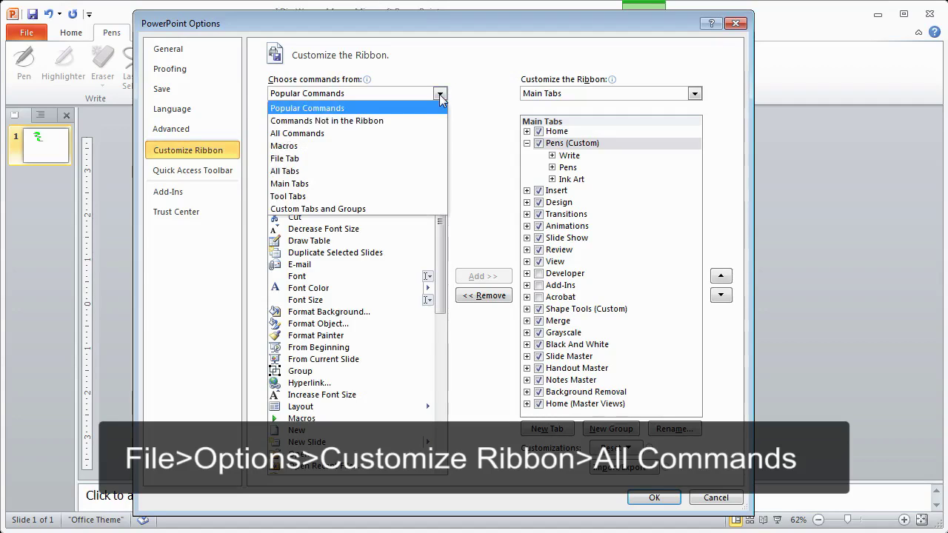
pyautogui.click(342, 133)
pyautogui.moveTo(440, 133); pyautogui.dragTo(453, 342)
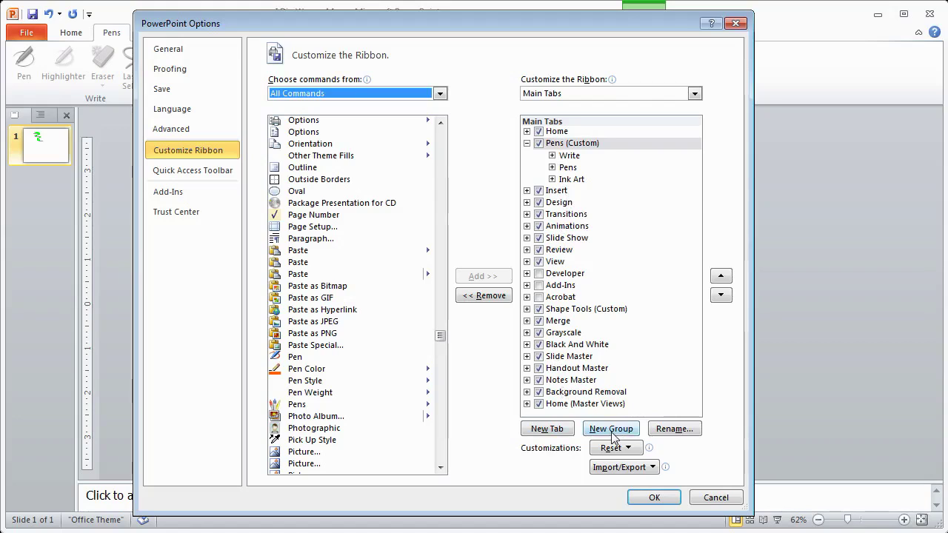
pyautogui.click(317, 371)
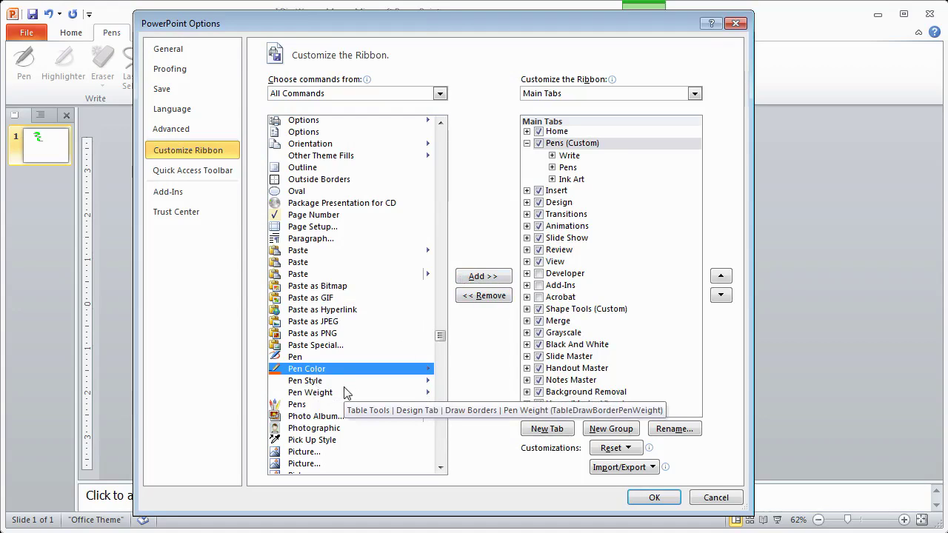
pyautogui.click(732, 500)
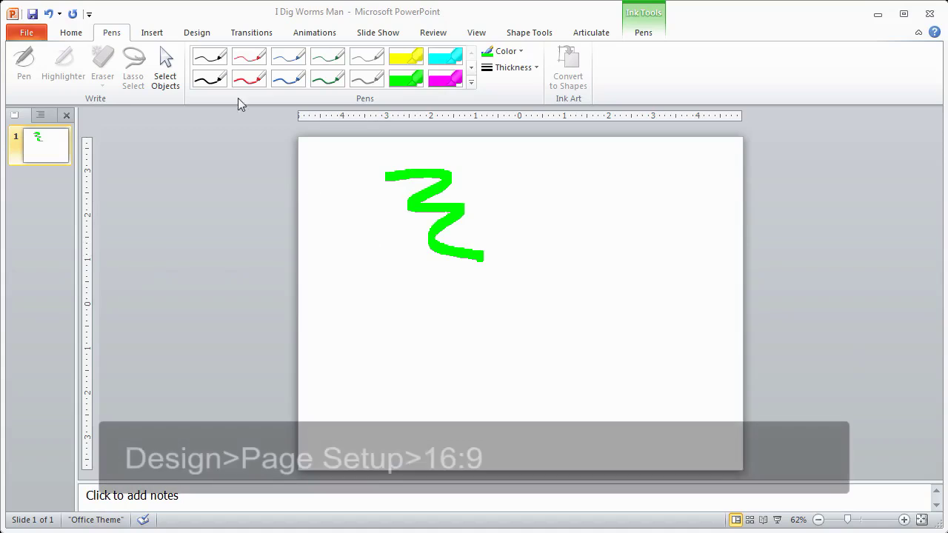
# Set the slide size to On-screen Show (16:9) and apply it
pyautogui.click(200, 32)
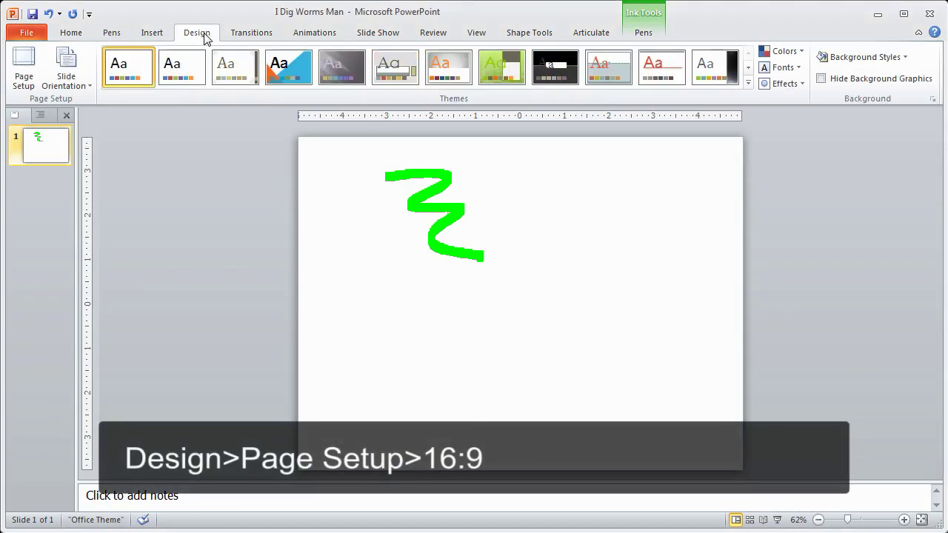
pyautogui.click(24, 71)
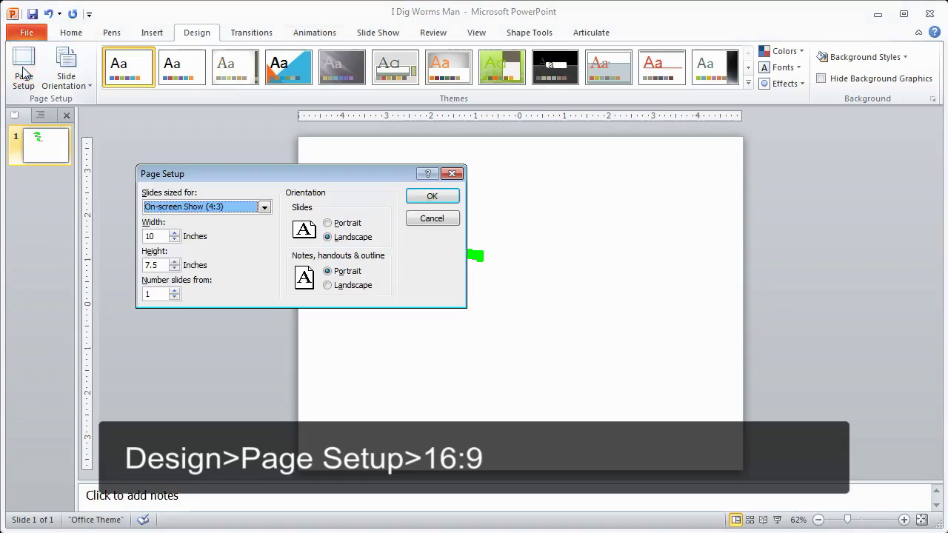
pyautogui.click(265, 208)
pyautogui.press('Escape')
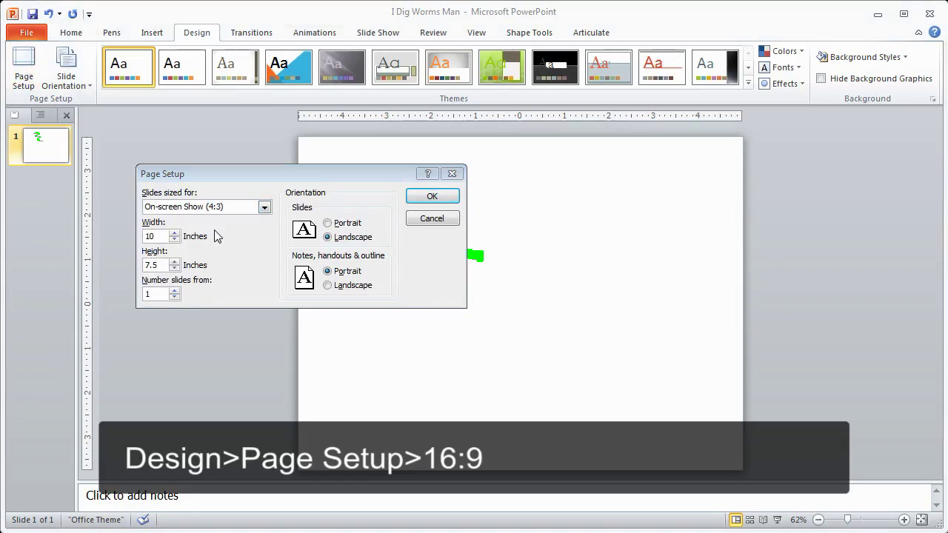
pyautogui.hotkey('alt', 'Down')
pyautogui.scroll(-1, 224, 230)
pyautogui.click(224, 223)
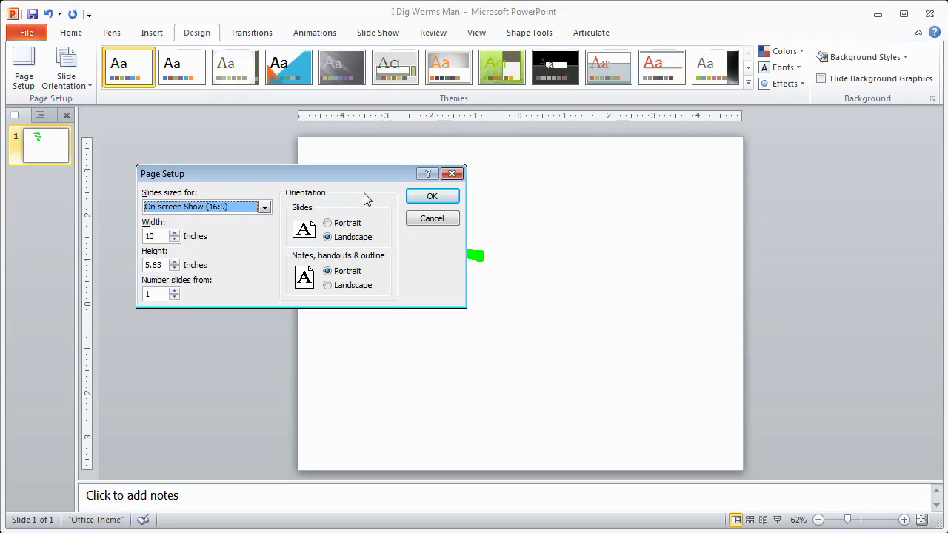
pyautogui.click(420, 197)
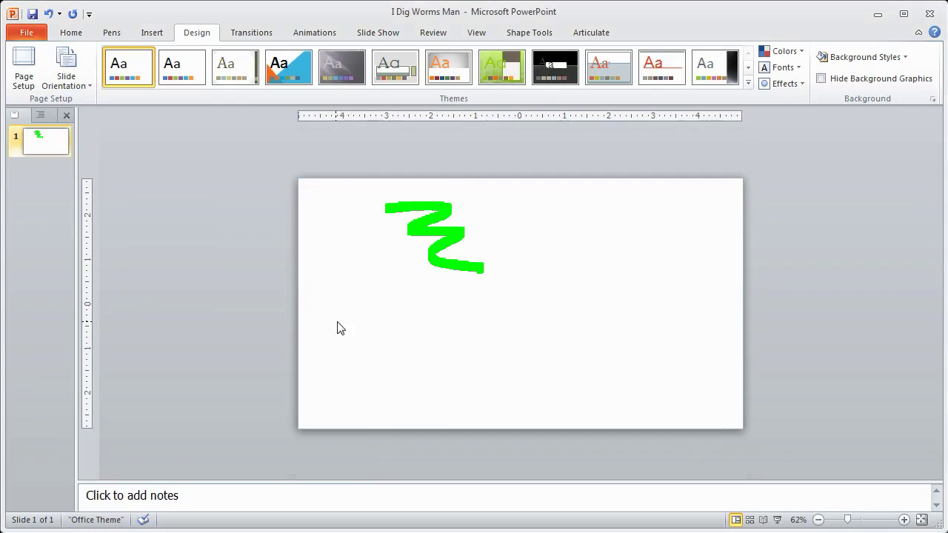
# Delete the green zigzag stroke from the slide
pyautogui.click(442, 238)
pyautogui.press('Delete')
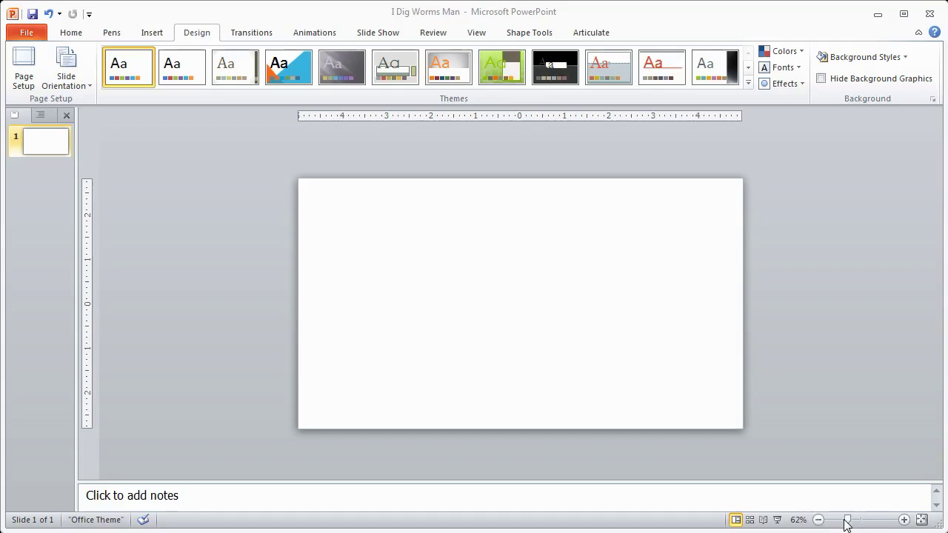
# Enlarge the slide view to 93% and collapse both the slide thumbnails pane and the notes pane
pyautogui.moveTo(851, 523); pyautogui.dragTo(858, 523)
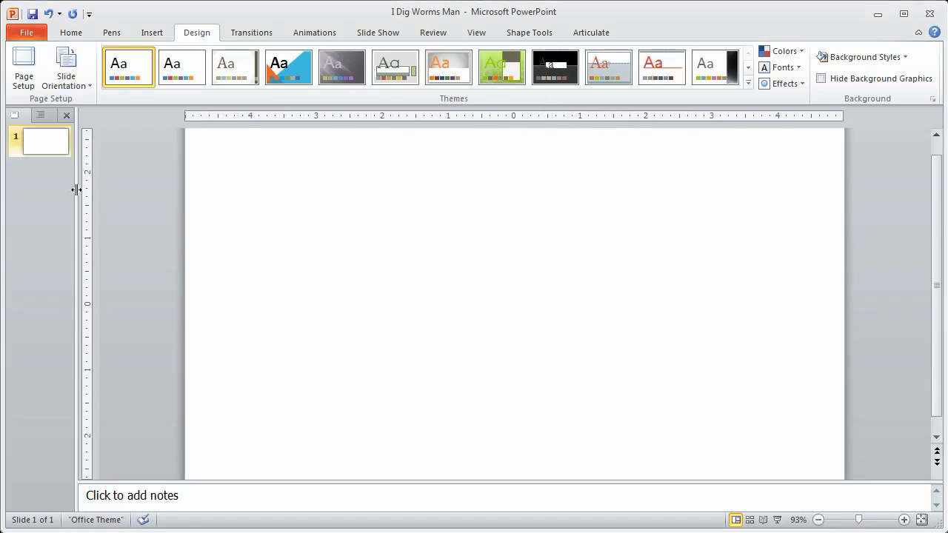
pyautogui.moveTo(77, 190); pyautogui.dragTo(4, 185)
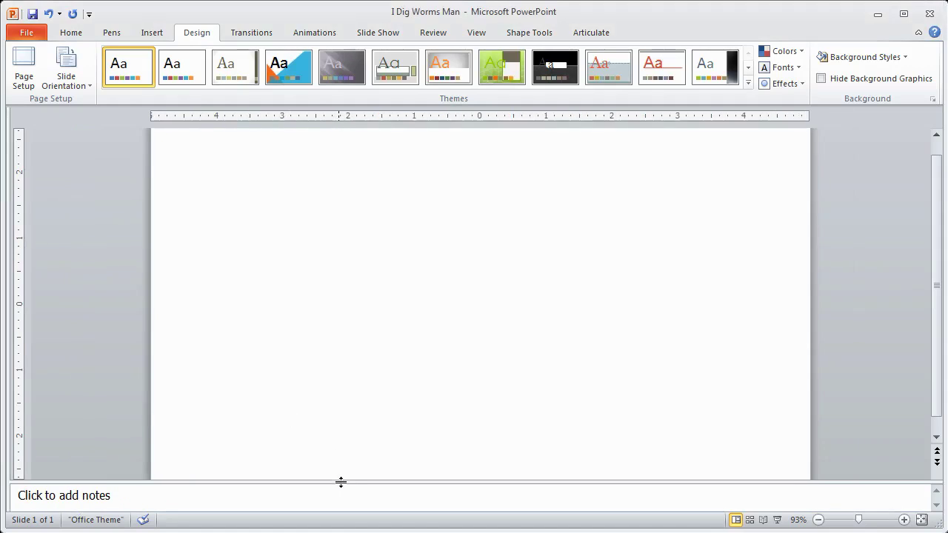
pyautogui.moveTo(341, 482); pyautogui.dragTo(335, 528)
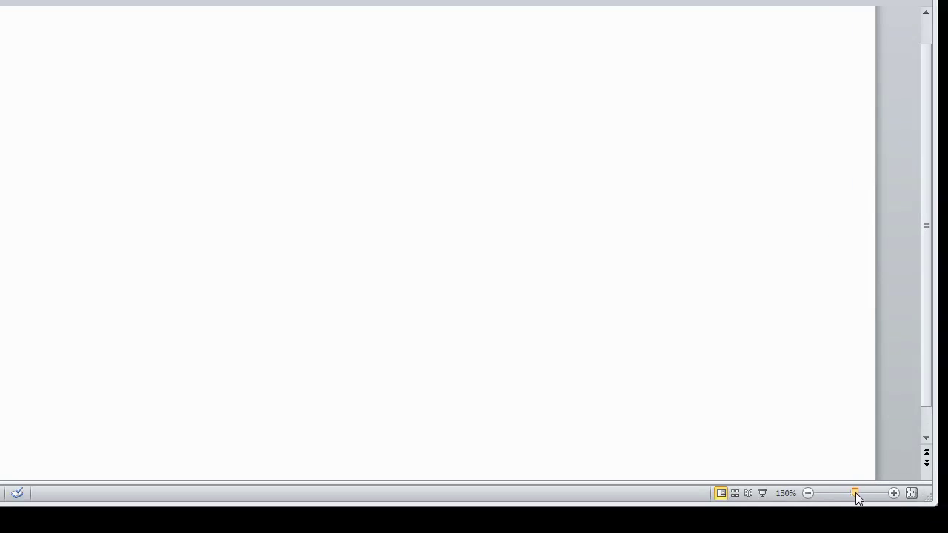
# Fine-tune the slide's zoom upward past 132% by stepping the exact zoom percentage, and apply it
pyautogui.click(786, 493)
pyautogui.click(230, 128)
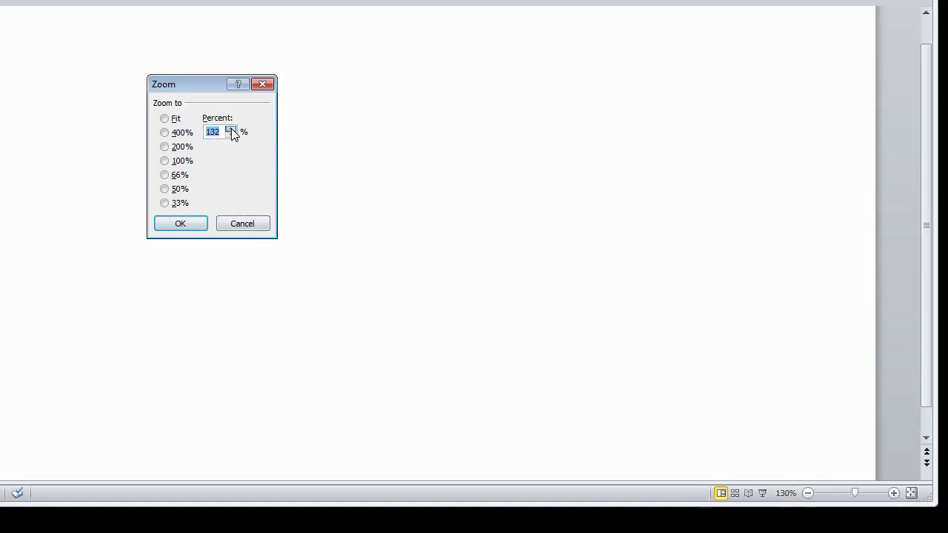
pyautogui.click(231, 129)
pyautogui.click(230, 129)
pyautogui.click(231, 129)
pyautogui.click(191, 224)
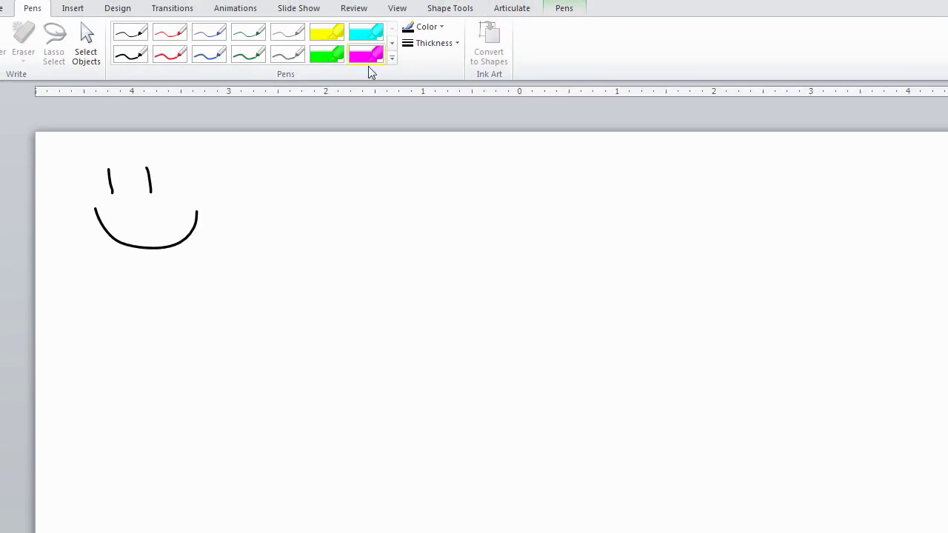
# Choose the thicker blue pen for drawing on the slide with the smiley face
pyautogui.click(219, 59)
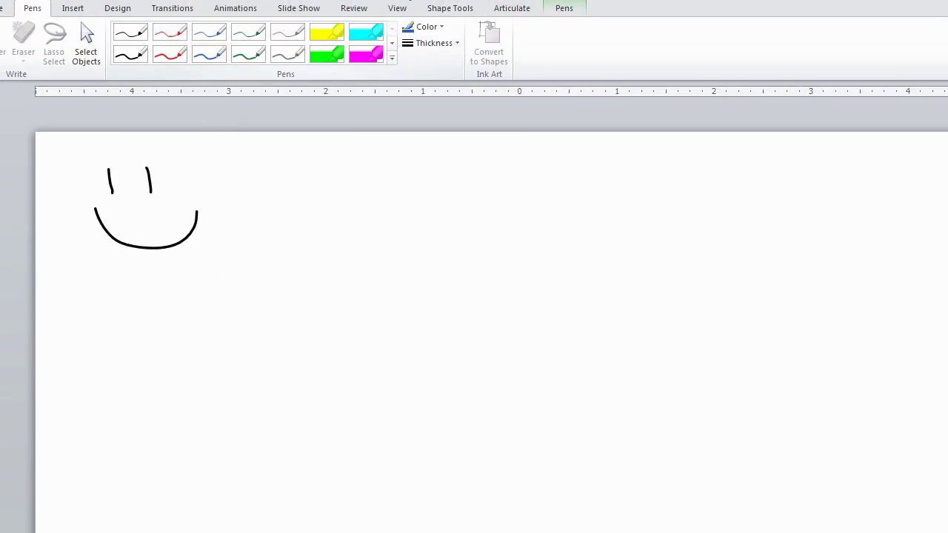